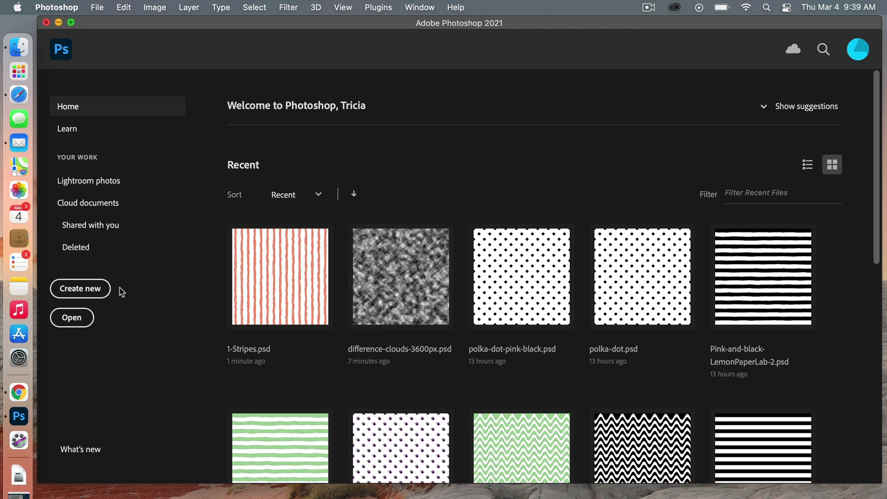
# Create a new 180 x 180 pixel document at 300 pixels/inch in RGB Color with a transparent background
pyautogui.click(93, 291)
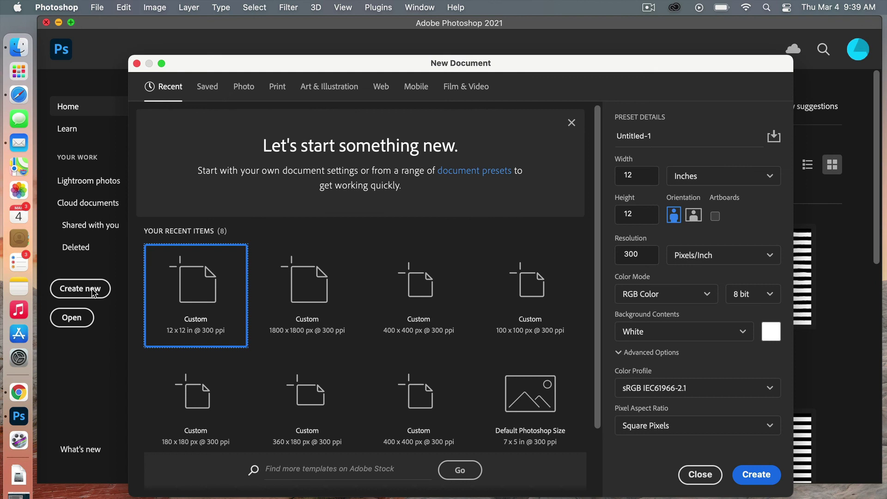
pyautogui.click(721, 176)
pyautogui.click(683, 200)
pyautogui.moveTo(649, 176); pyautogui.dragTo(607, 177)
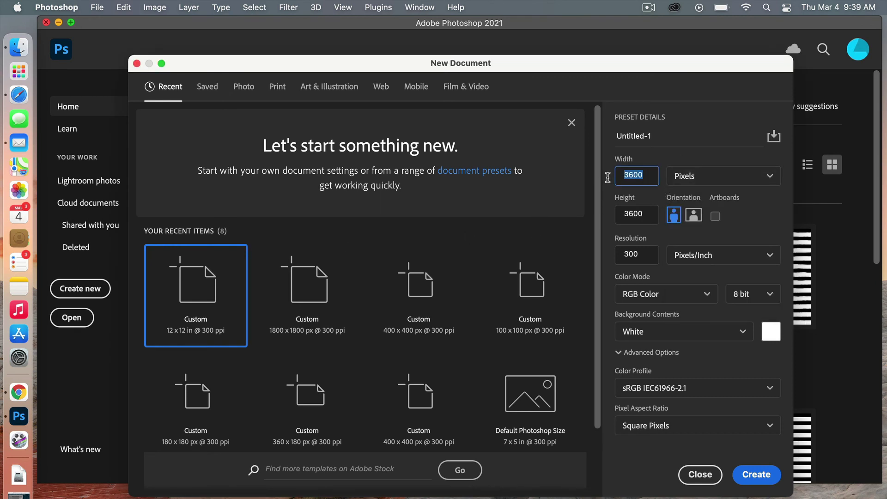
pyautogui.write('180')
pyautogui.moveTo(645, 215); pyautogui.dragTo(614, 215)
pyautogui.write('1')
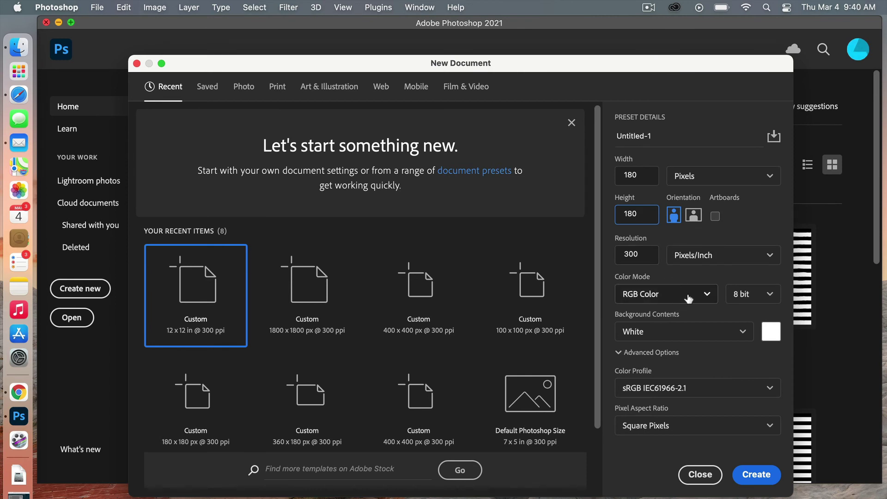
pyautogui.click(700, 333)
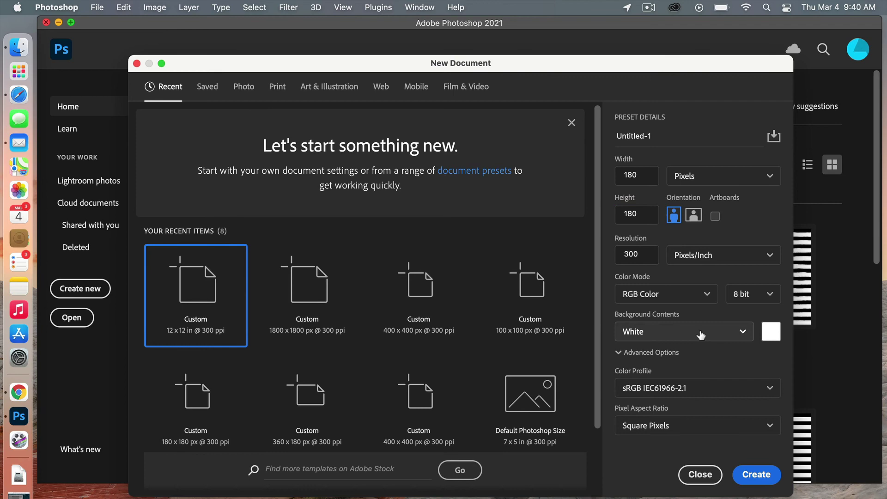
pyautogui.click(669, 414)
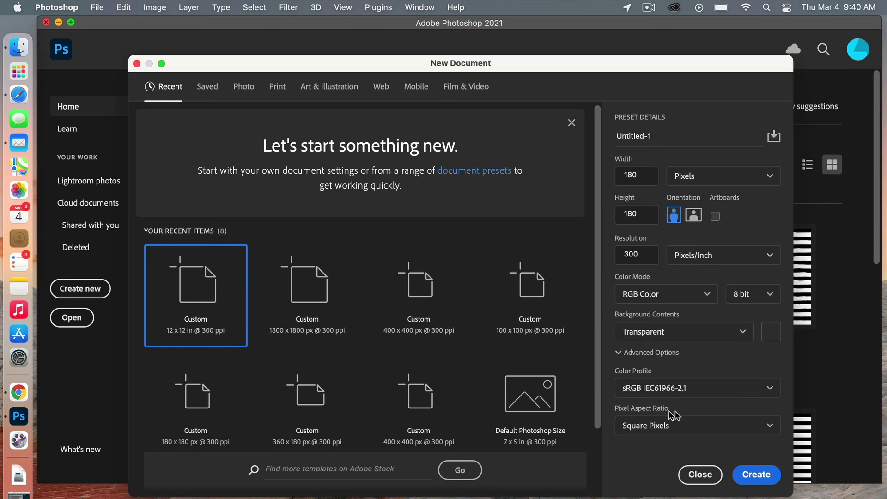
pyautogui.click(758, 475)
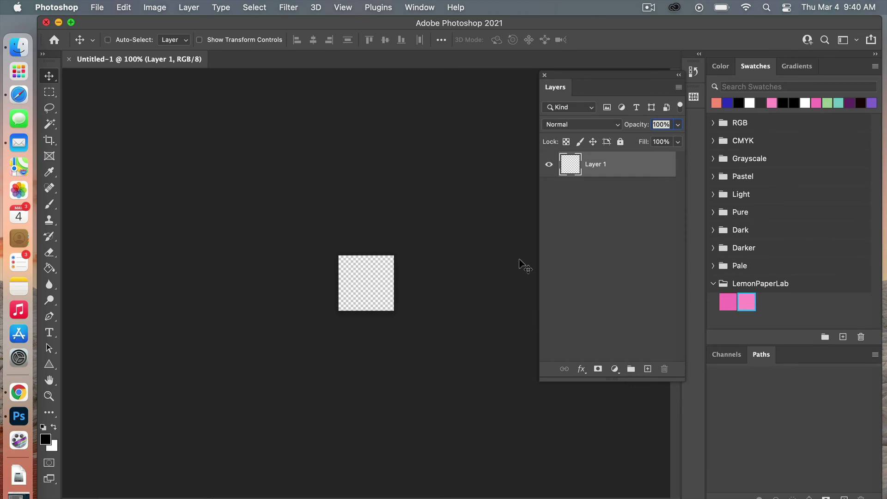
# Set up the Rectangular Marquee tool with a Fixed Size of 180 px wide by 90 px high
pyautogui.press('super+equal')
pyautogui.press('super+equal')
pyautogui.press('super+equal')
pyautogui.press('super+equal')
pyautogui.click(532, 238)
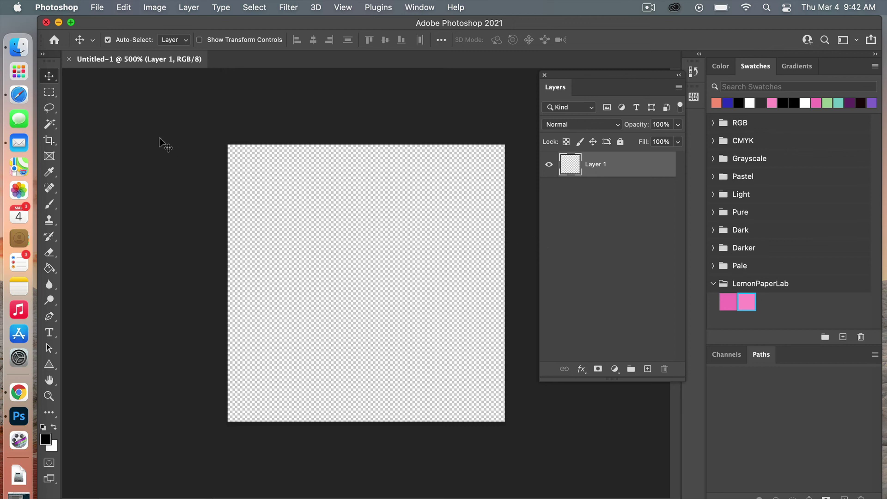
pyautogui.click(48, 94)
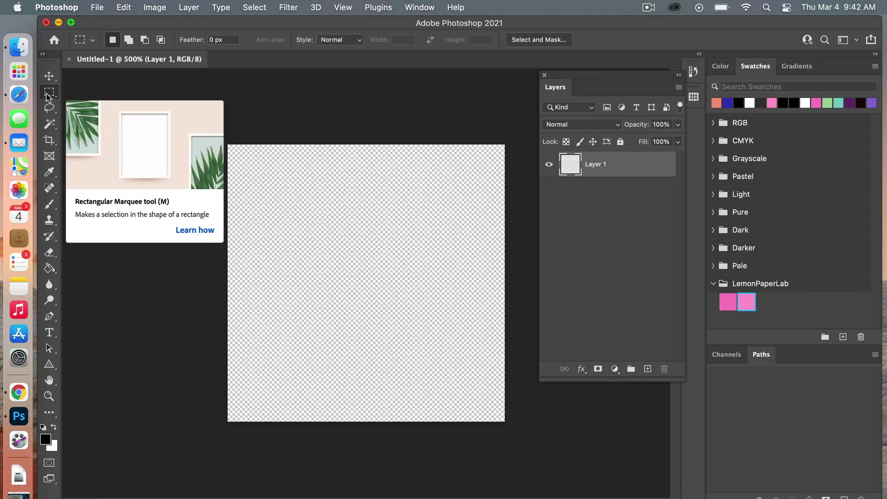
pyautogui.click(359, 41)
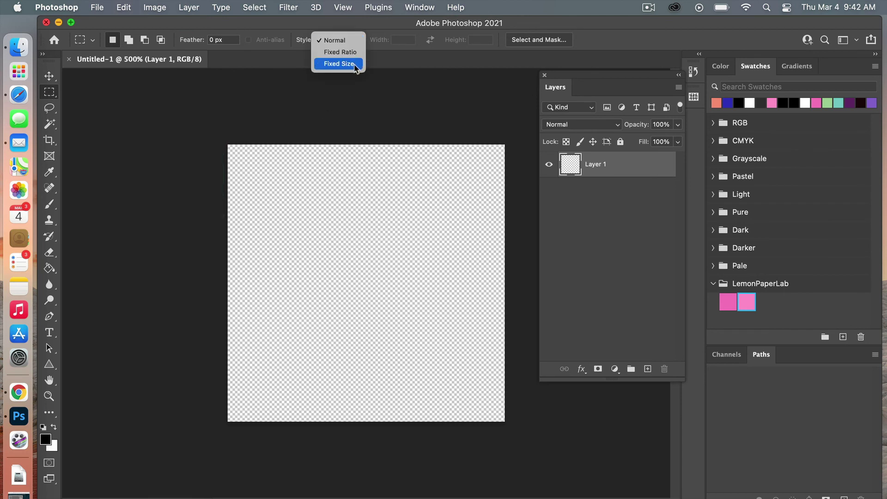
pyautogui.click(356, 68)
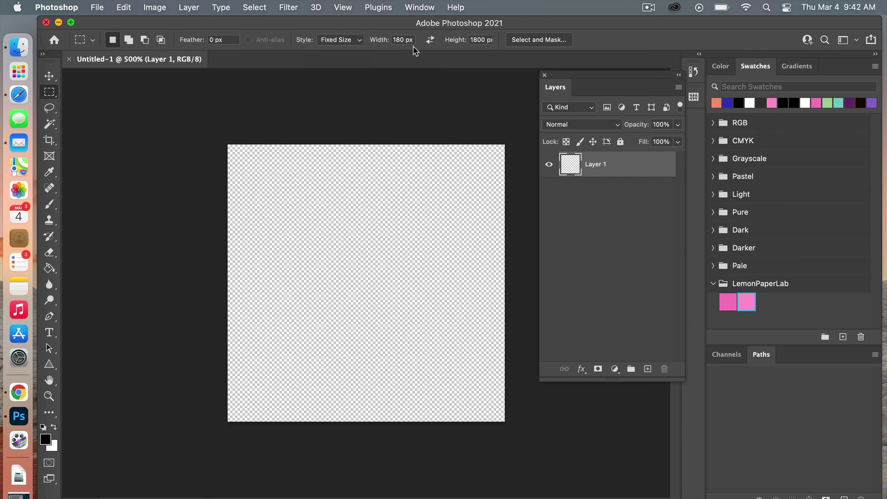
pyautogui.click(485, 41)
pyautogui.write('90')
# Place the fixed-size selection across the full canvas width, fill it with the black foreground color, and deselect
pyautogui.click(317, 245)
pyautogui.hotkey('alt', 'BackSpace')
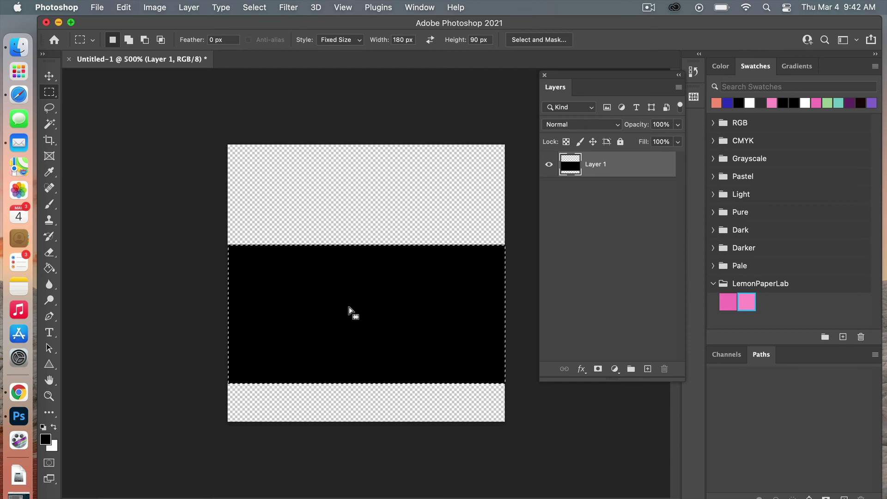
pyautogui.press('super+d')
pyautogui.click(254, 8)
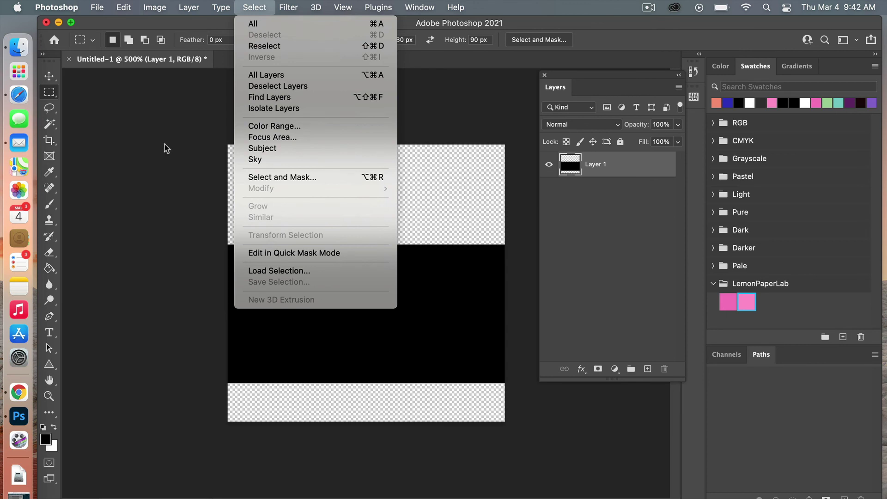
pyautogui.click(164, 145)
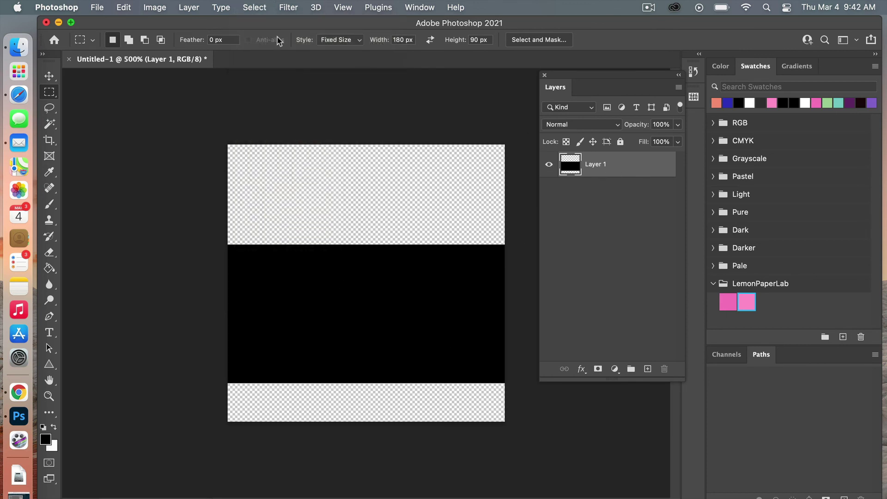
# Move the black band up so it sits vertically centered on the canvas
pyautogui.click(49, 76)
pyautogui.moveTo(414, 311); pyautogui.dragTo(414, 282)
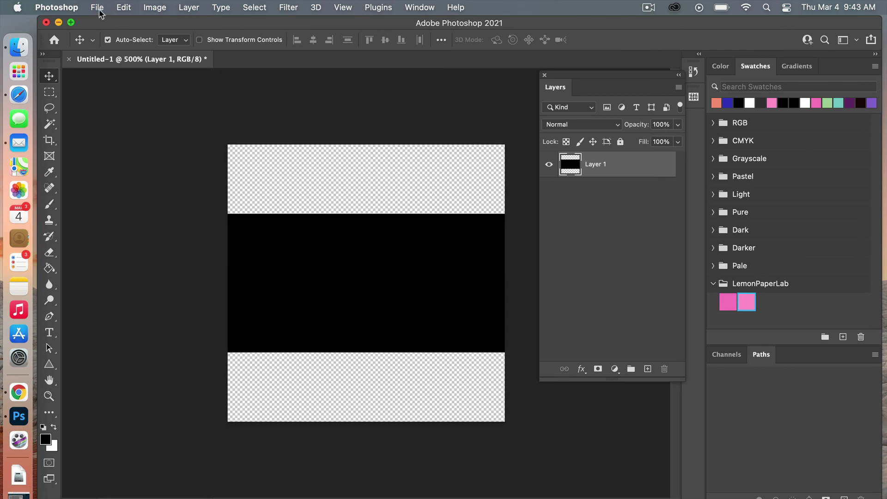
# Define the canvas as a pattern named "horizontal stripes"
pyautogui.click(129, 10)
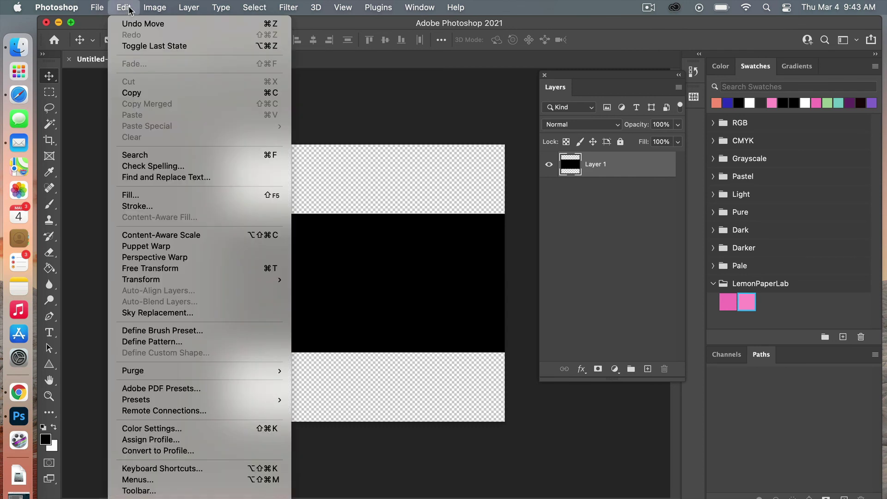
pyautogui.click(184, 342)
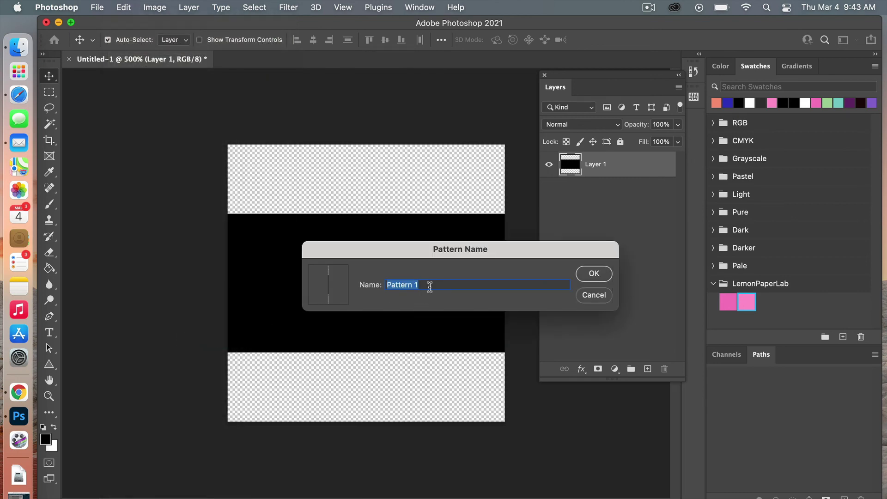
pyautogui.write('horizontal stripes')
pyautogui.click(593, 273)
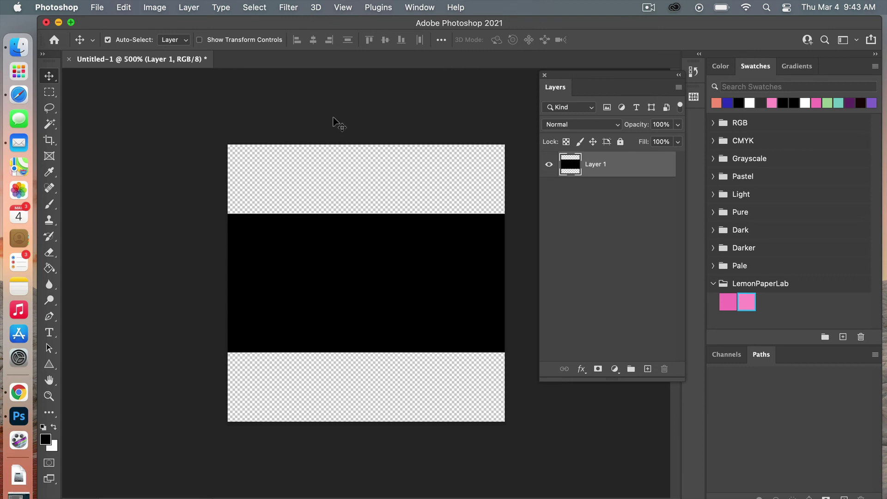
# Create a new 12 x 12 inch document at 300 ppi with a white background from the recent custom preset
pyautogui.click(98, 10)
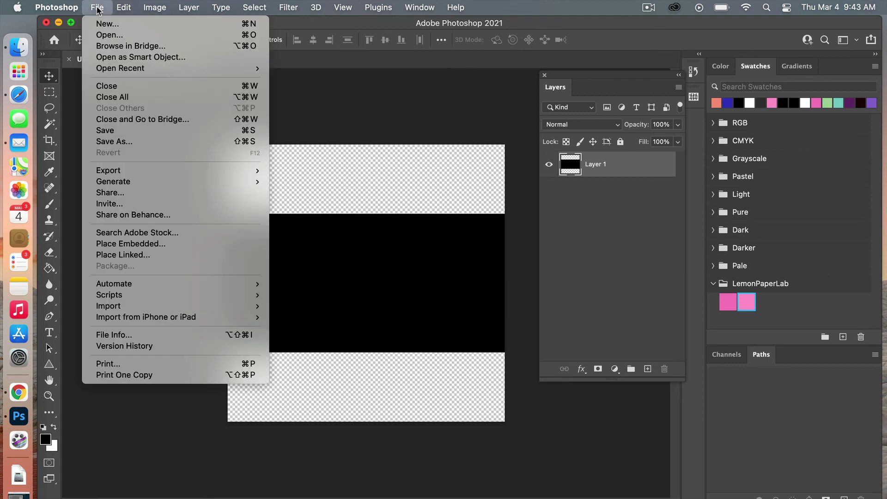
pyautogui.click(105, 25)
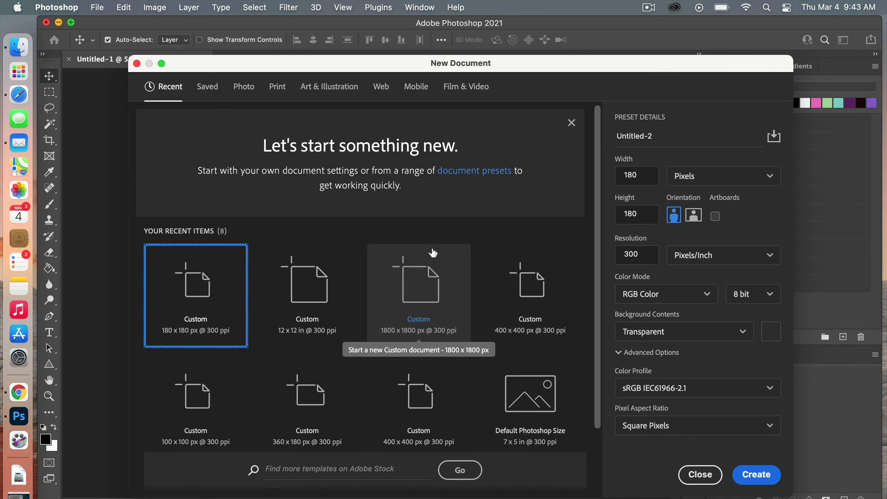
pyautogui.click(330, 273)
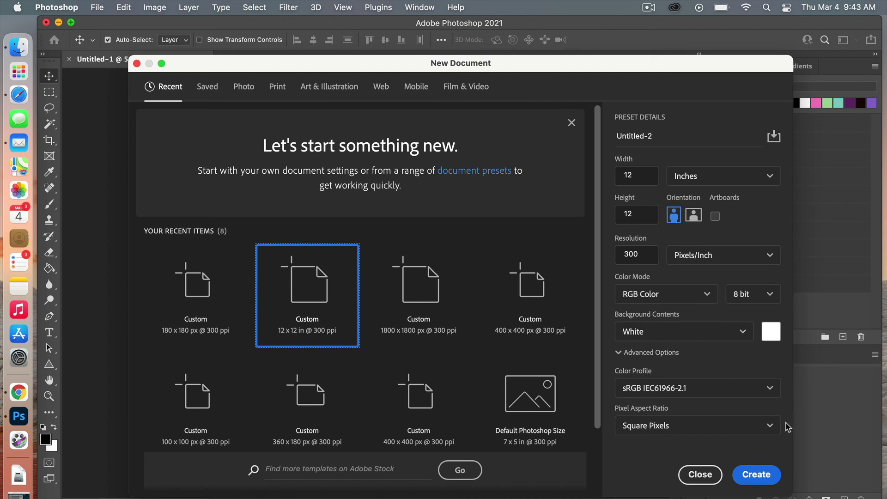
pyautogui.click(754, 480)
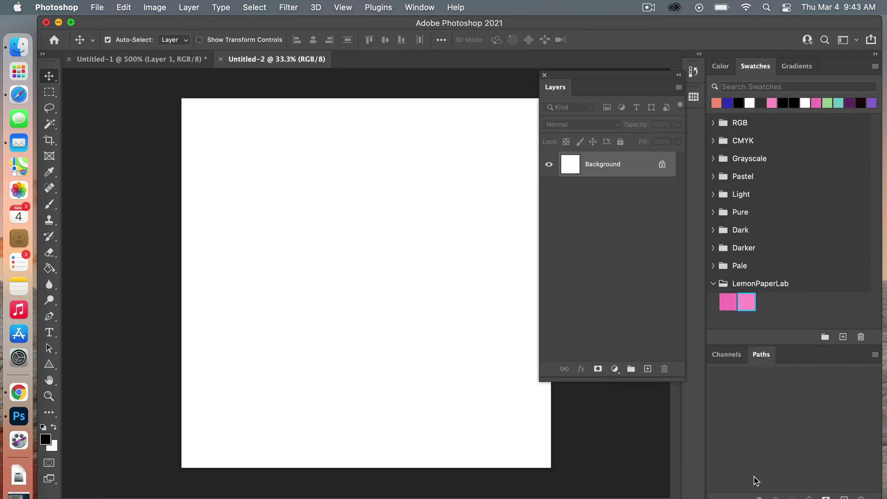
# Add a Pattern fill layer using the newly defined horizontal stripes pattern at 100% scale and 0° angle
pyautogui.moveTo(619, 78); pyautogui.dragTo(642, 84)
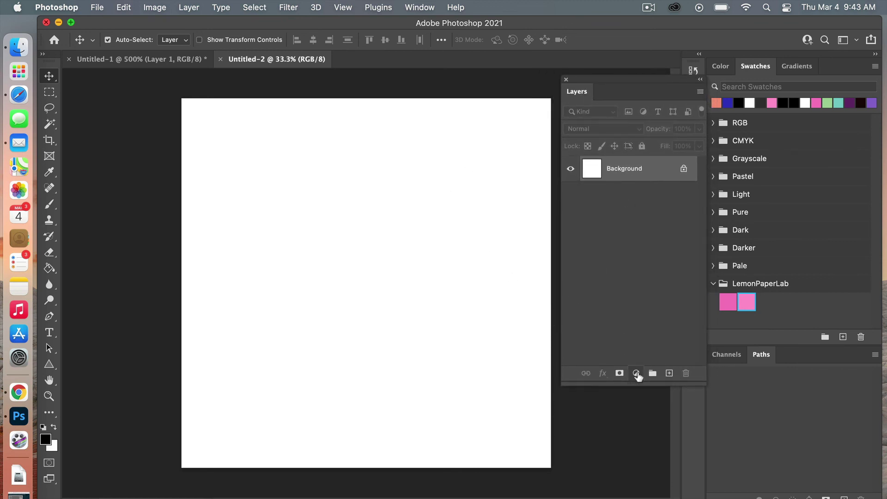
pyautogui.click(636, 374)
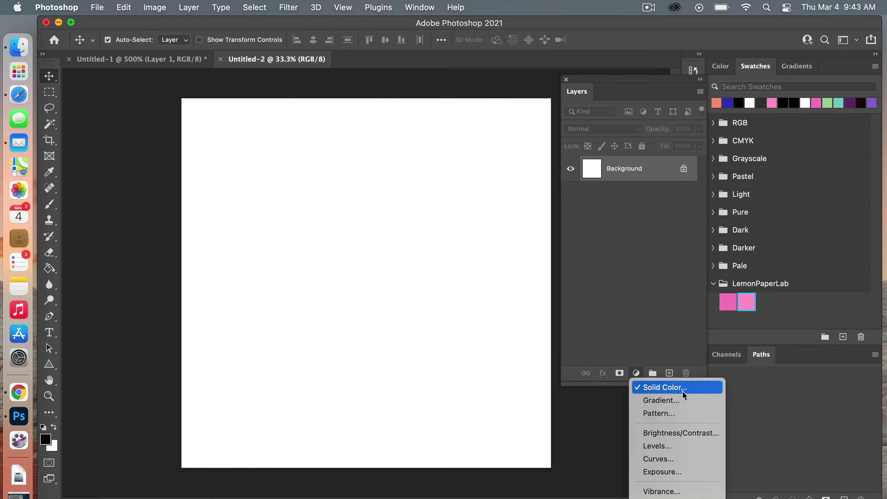
pyautogui.click(682, 417)
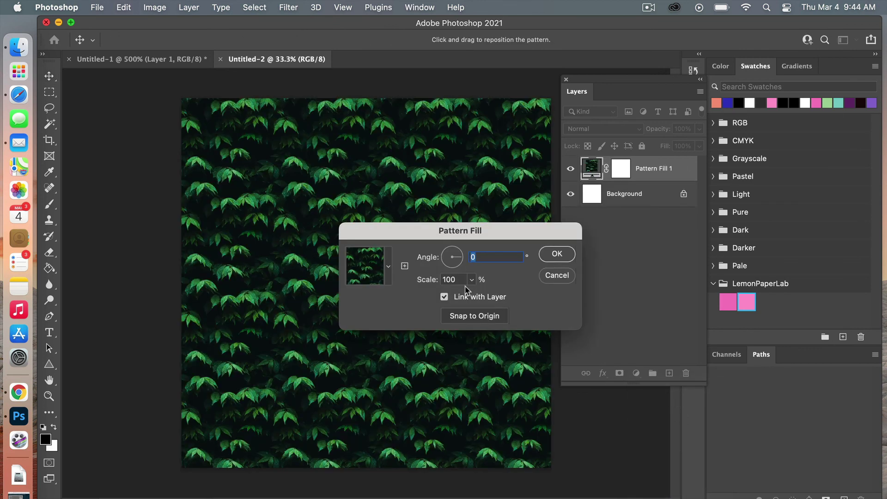
pyautogui.click(388, 266)
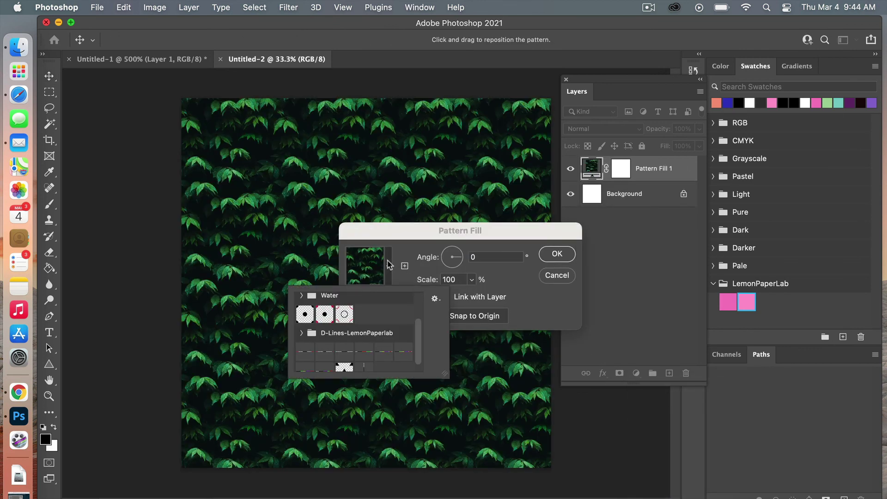
pyautogui.scroll(-2, 367, 362)
pyautogui.click(365, 361)
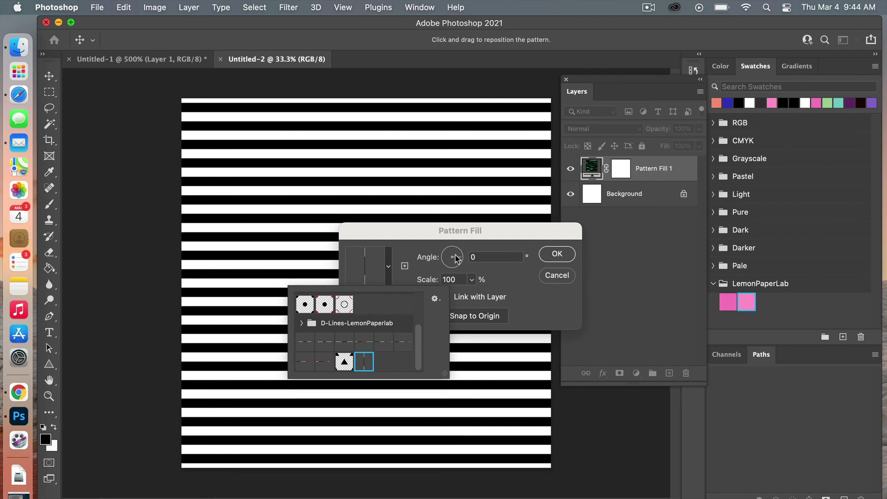
pyautogui.click(530, 250)
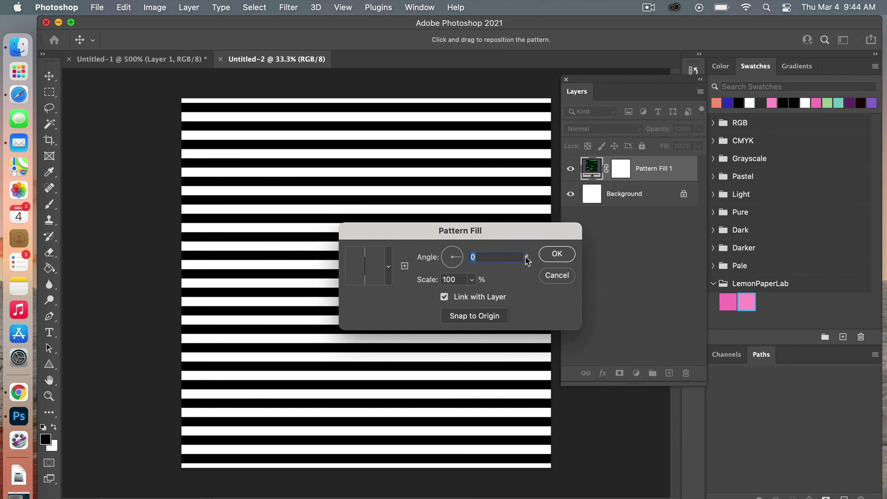
# Snap the stripe pattern to the origin after a trial shift and apply the pattern fill
pyautogui.moveTo(377, 159); pyautogui.dragTo(396, 162)
pyautogui.click(478, 318)
pyautogui.click(557, 254)
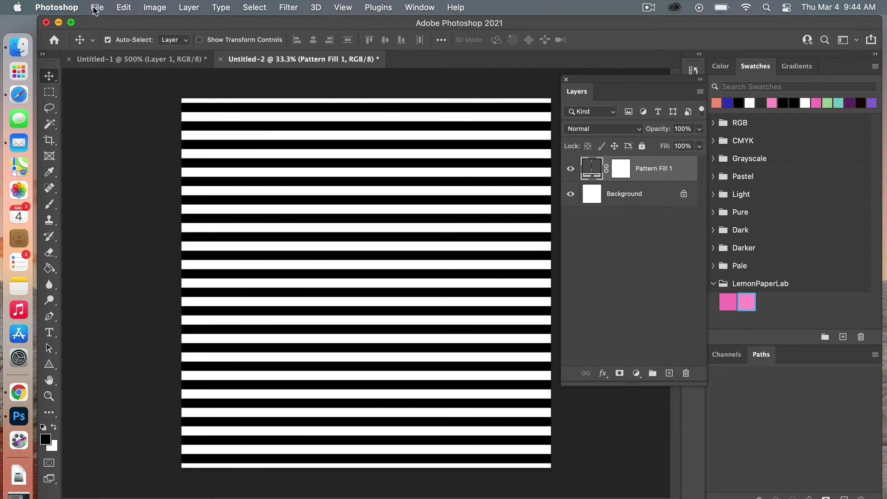
# Create another new document of 3600 x 3600 pixels at 300 pixels/inch with a white background
pyautogui.click(96, 8)
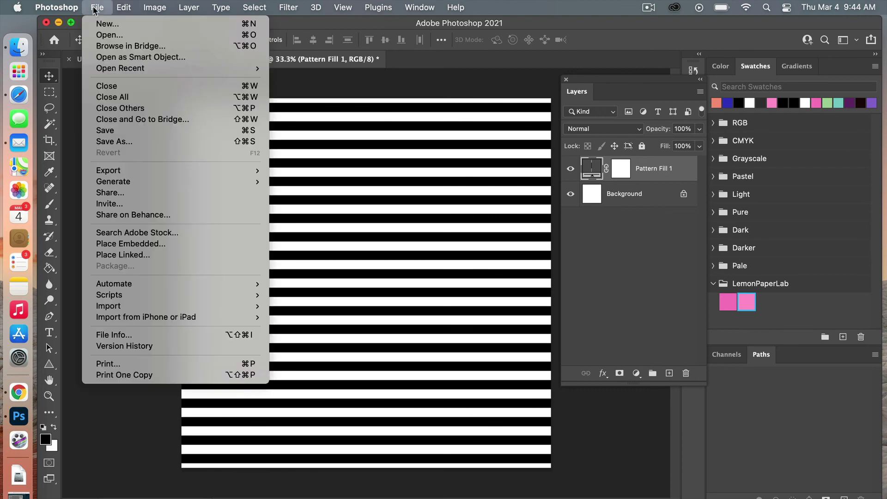
pyautogui.click(111, 26)
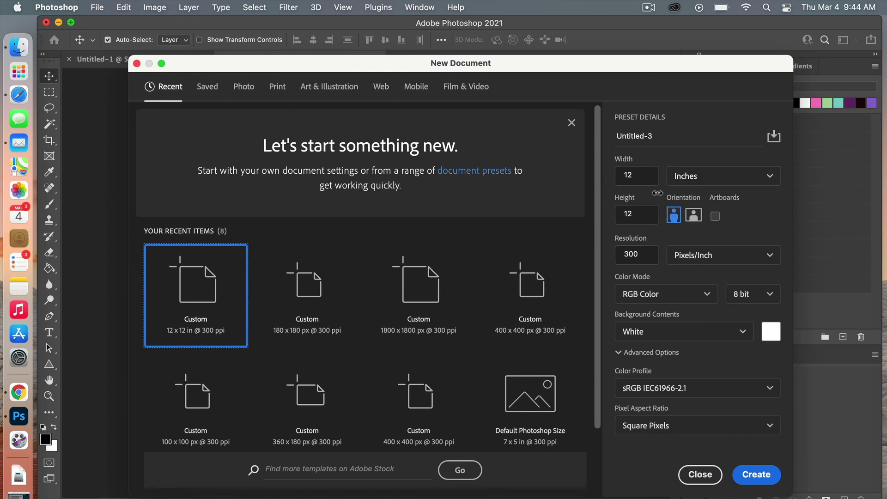
pyautogui.click(690, 180)
pyautogui.click(685, 199)
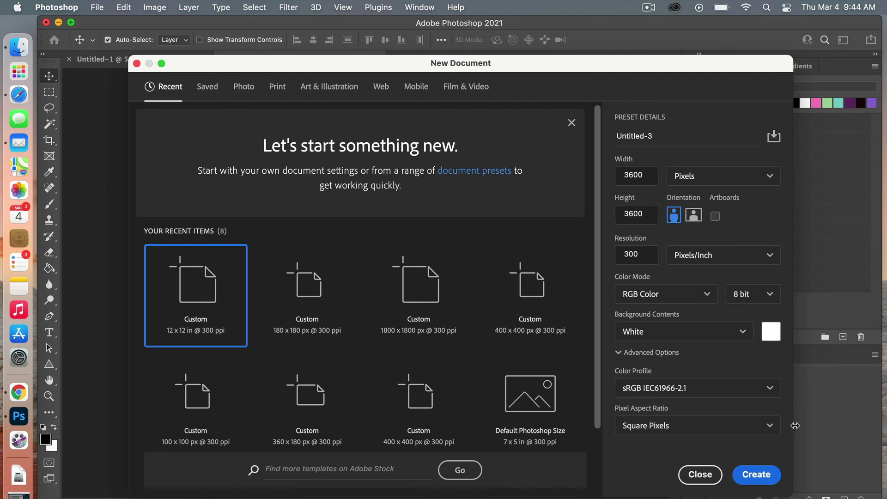
pyautogui.click(753, 476)
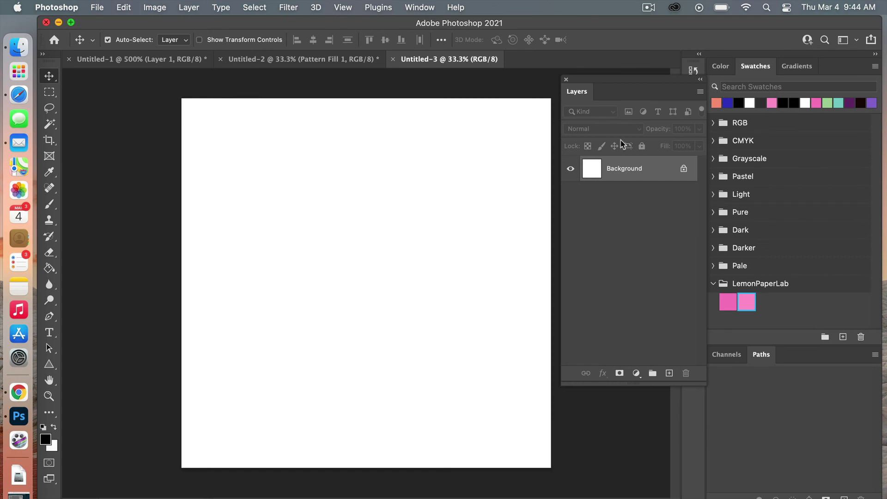
# Render Difference Clouds on the Background layer of the blank 3600 px document
pyautogui.moveTo(616, 85); pyautogui.dragTo(635, 89)
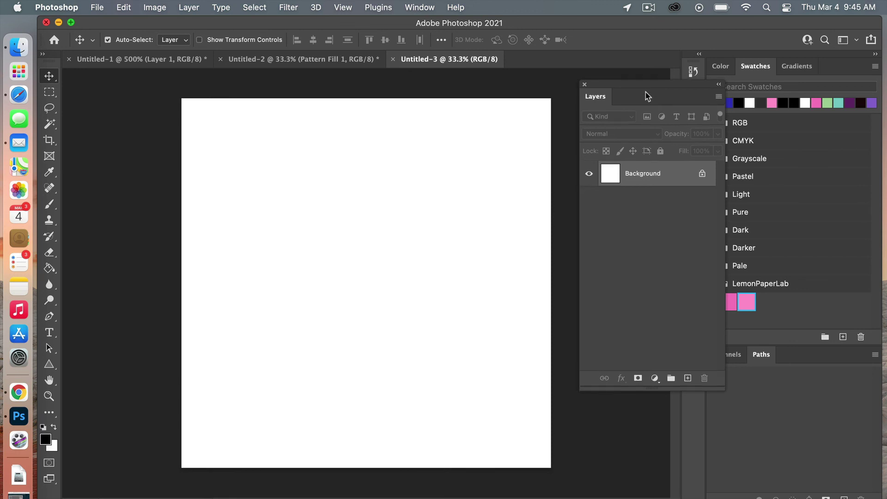
pyautogui.moveTo(645, 88); pyautogui.dragTo(639, 108)
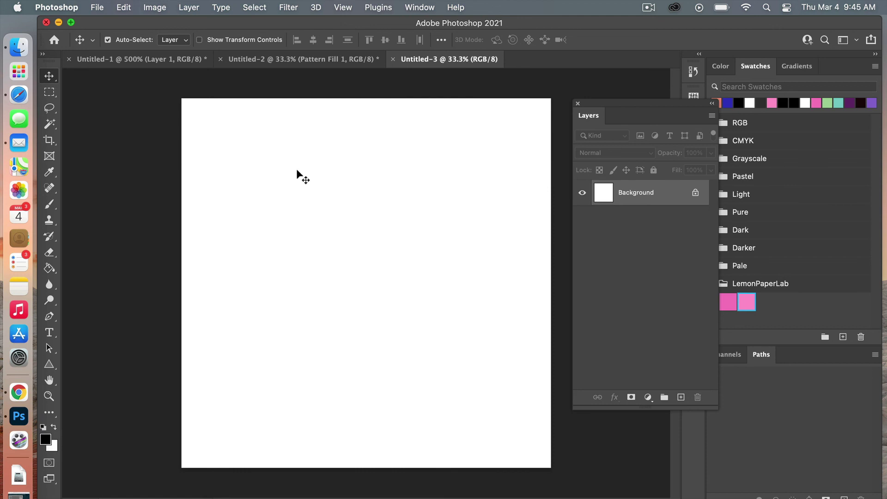
pyautogui.click(291, 10)
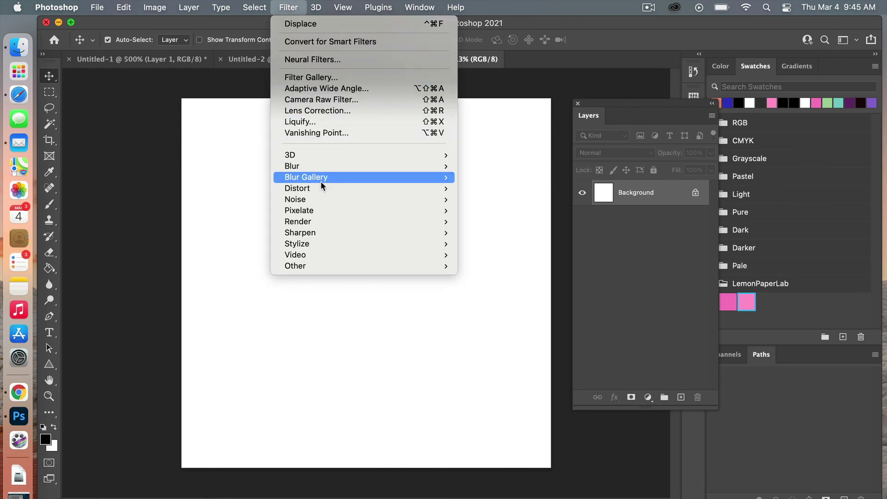
pyautogui.moveTo(316, 223)
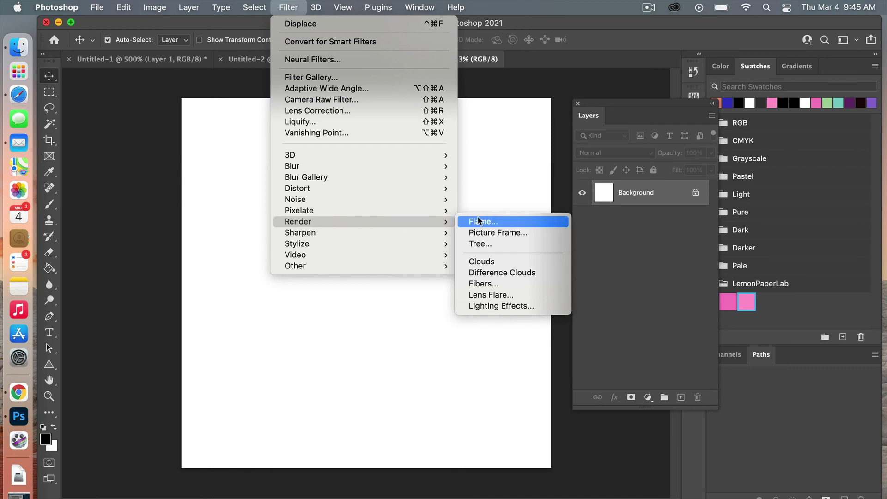
pyautogui.click(492, 273)
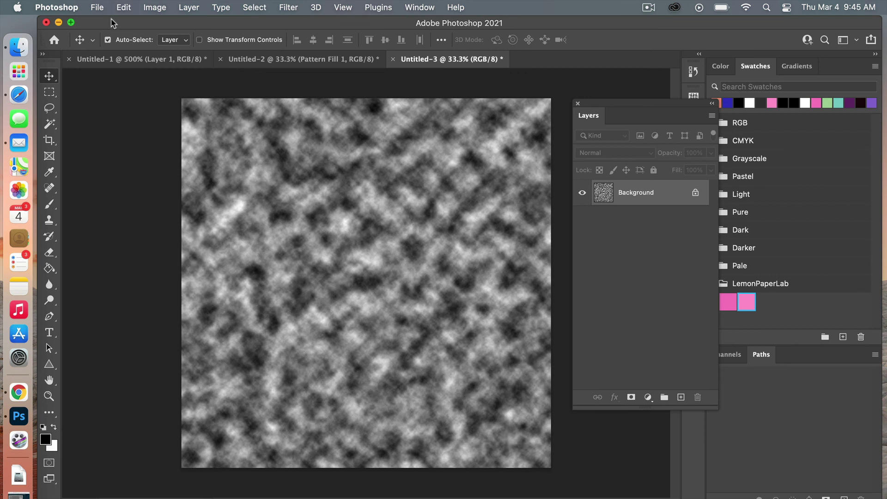
# Save the clouds document as difference-clouds.psd in the Examples folder in Photoshop format
pyautogui.click(98, 9)
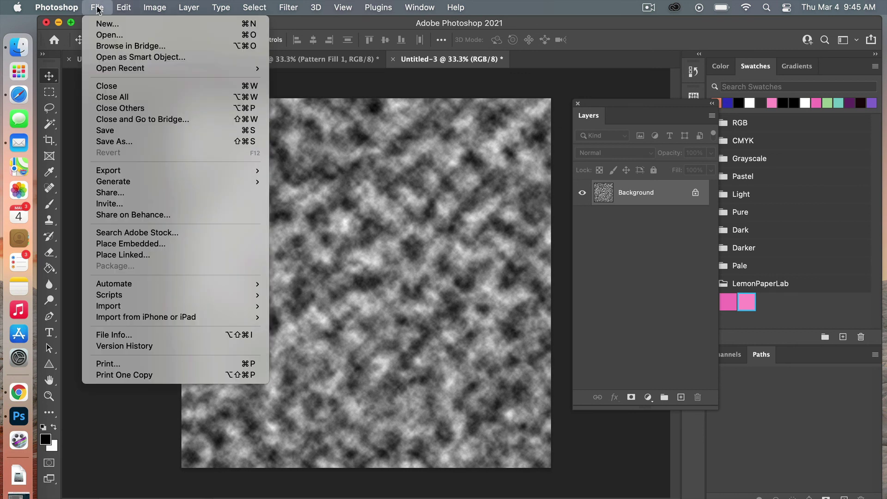
pyautogui.click(113, 142)
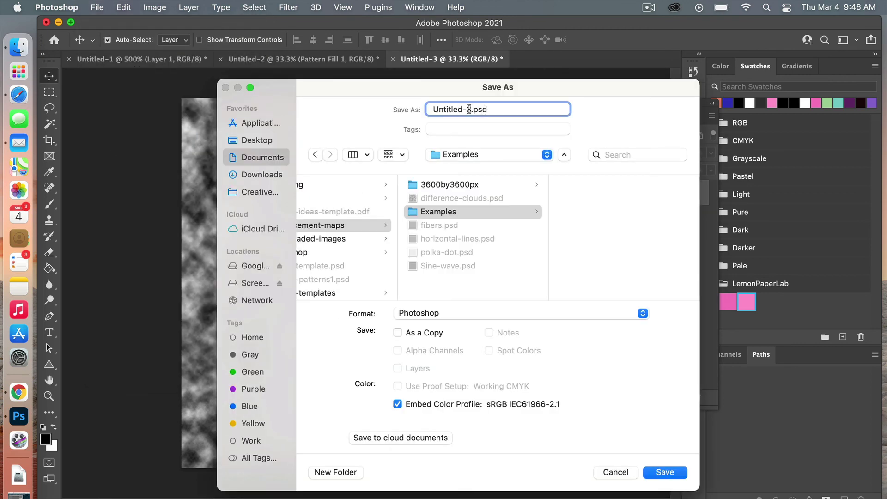
pyautogui.write('difference-clouds')
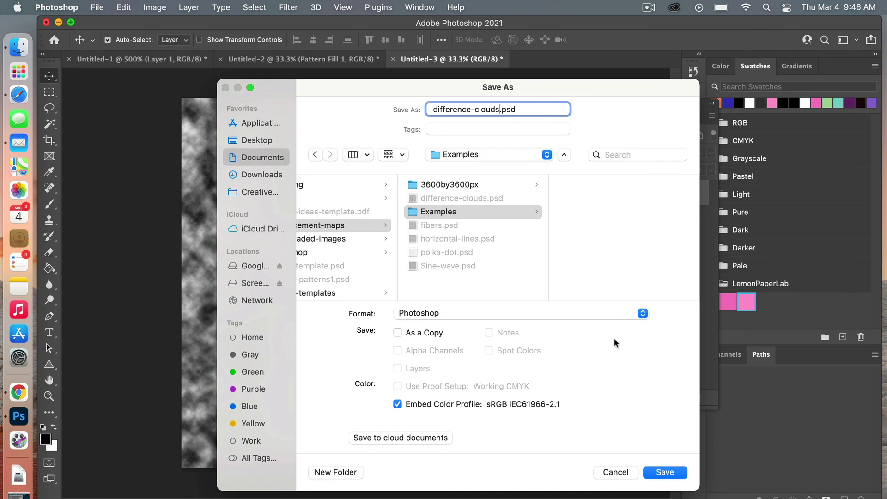
pyautogui.click(669, 474)
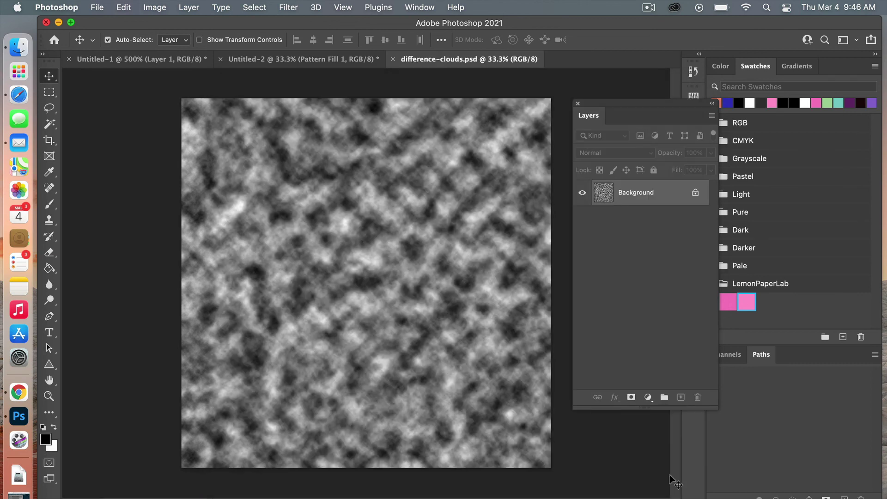
# In the stripes document, convert the pattern layer to a smart object and apply Displace at 10 horizontal and 10 vertical scale using difference-clouds.psd
pyautogui.hotkey('ctrl', 'shift', 'Tab')
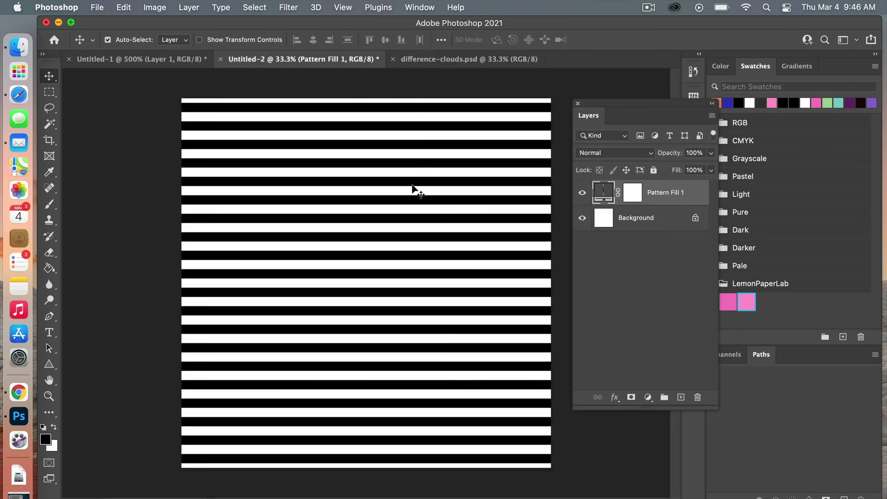
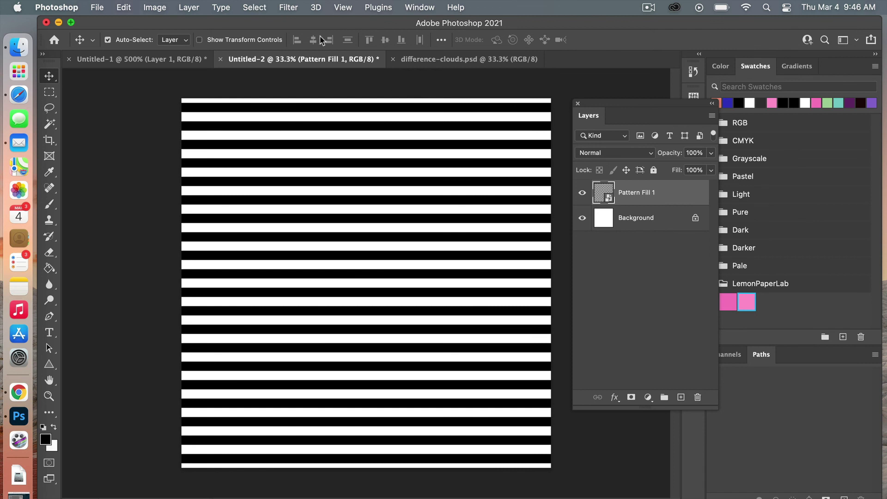
pyautogui.click(290, 7)
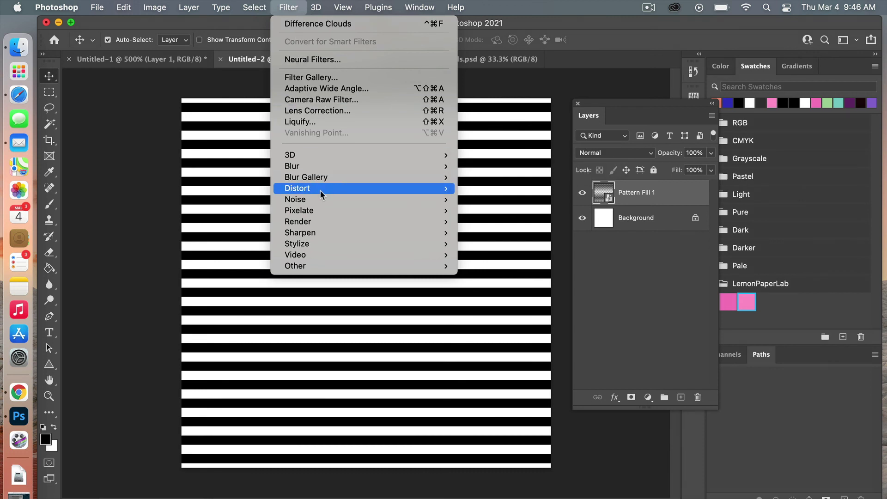
pyautogui.moveTo(322, 192)
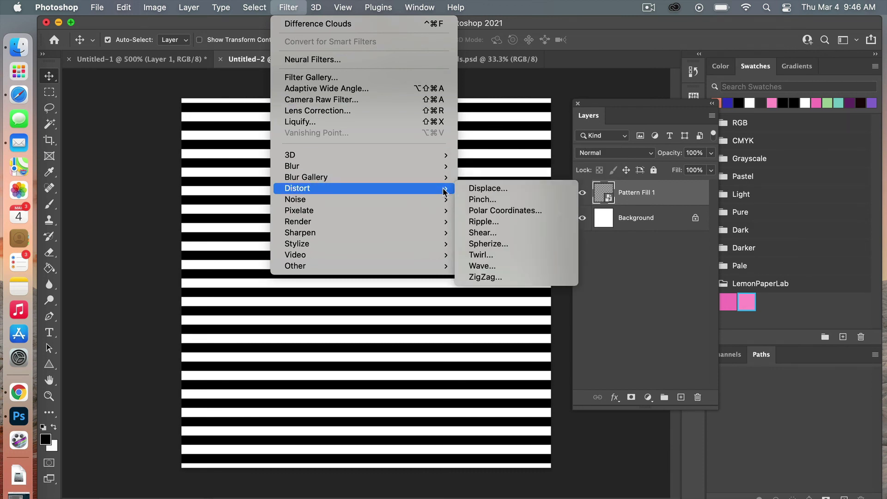
pyautogui.click(515, 190)
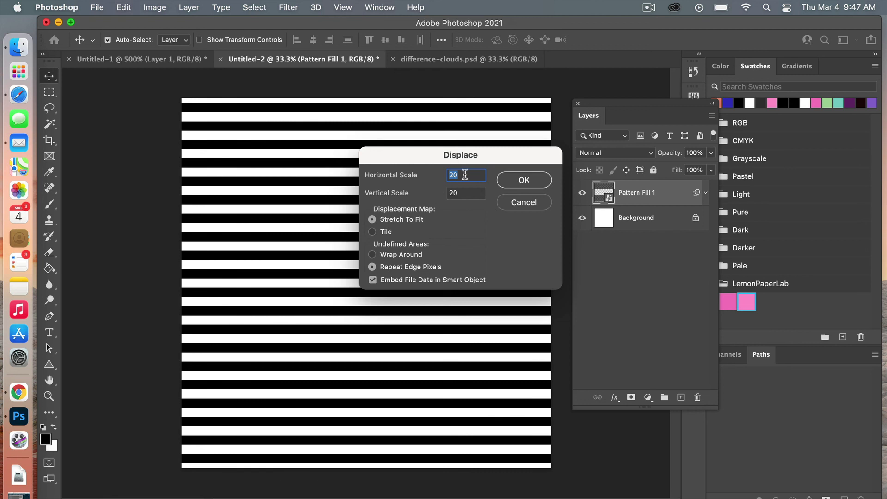
pyautogui.write('10')
pyautogui.press('Tab')
pyautogui.write('10')
pyautogui.click(508, 180)
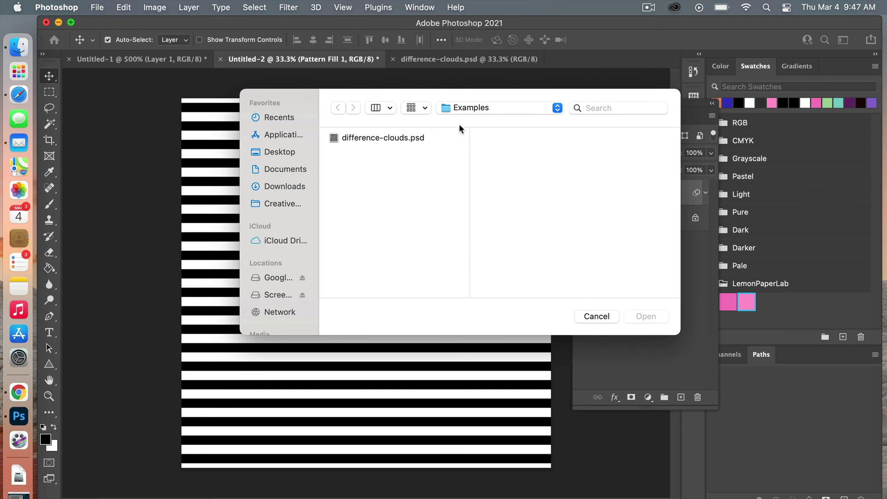
pyautogui.click(398, 137)
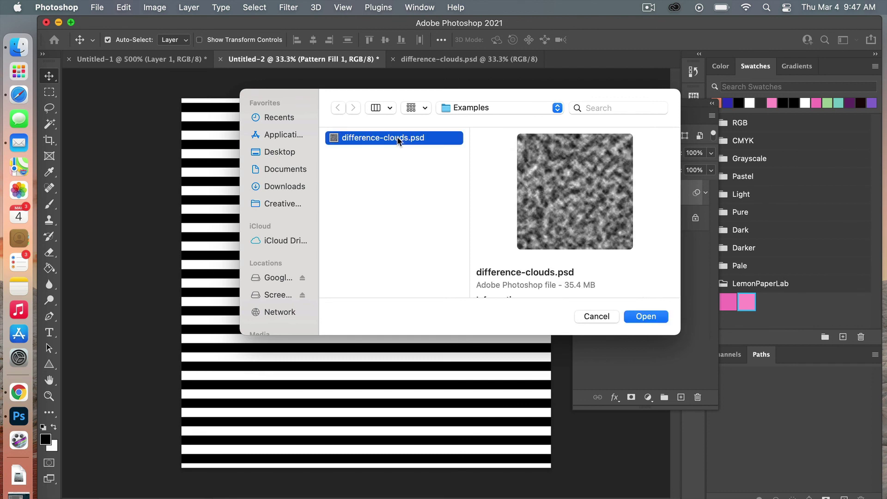
pyautogui.click(646, 317)
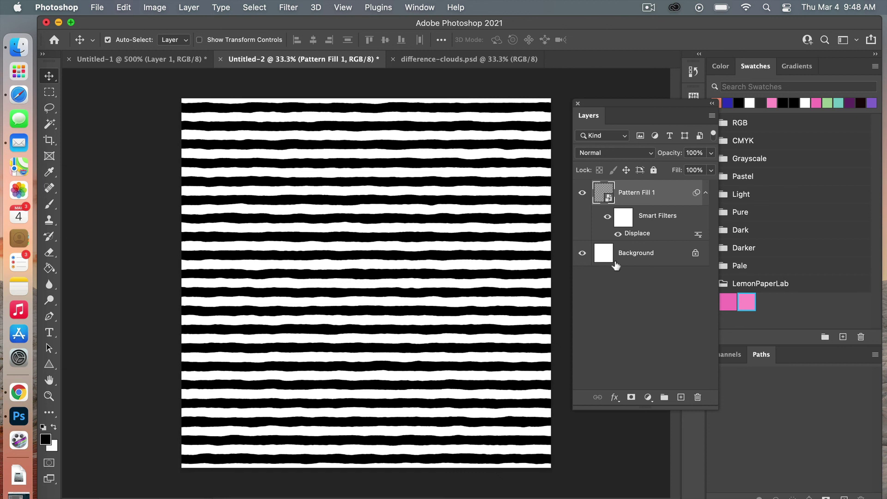
# Set the stripe layer's Displace smart filter to 20 horizontal and 20 vertical scale, again using difference-clouds.psd as the map
pyautogui.doubleClick(646, 236)
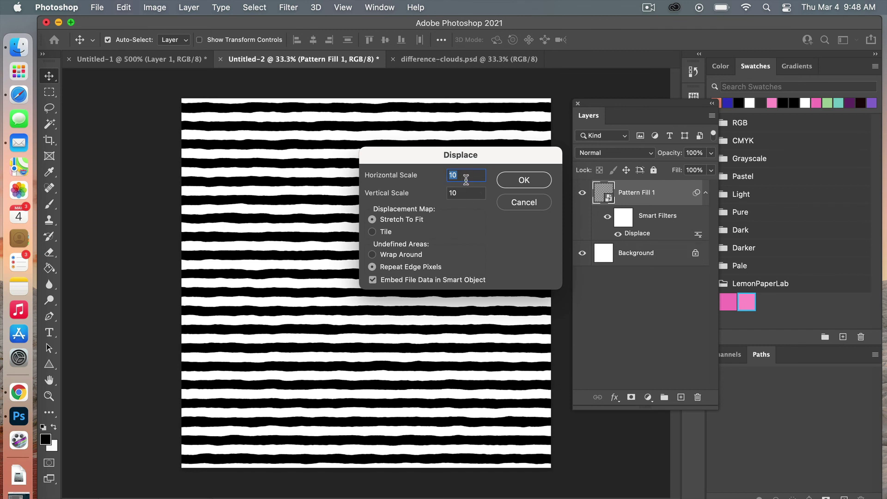
pyautogui.write('20')
pyautogui.press('Tab')
pyautogui.write('20')
pyautogui.click(539, 181)
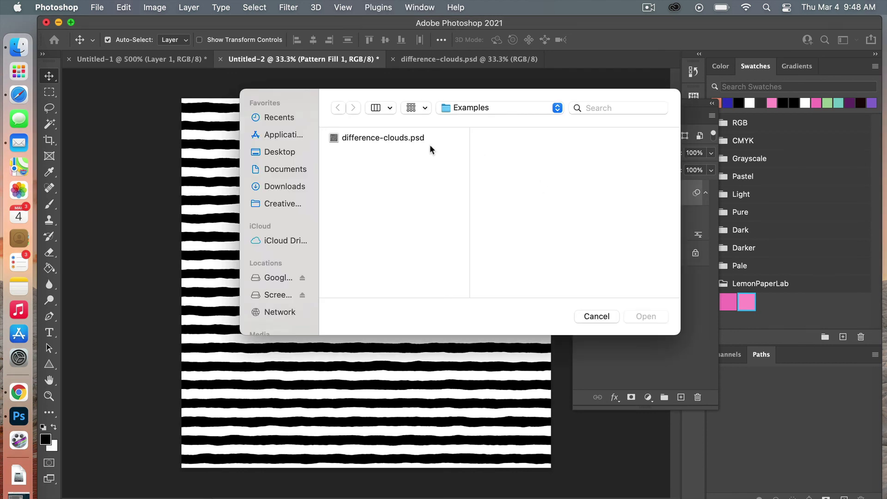
pyautogui.click(395, 141)
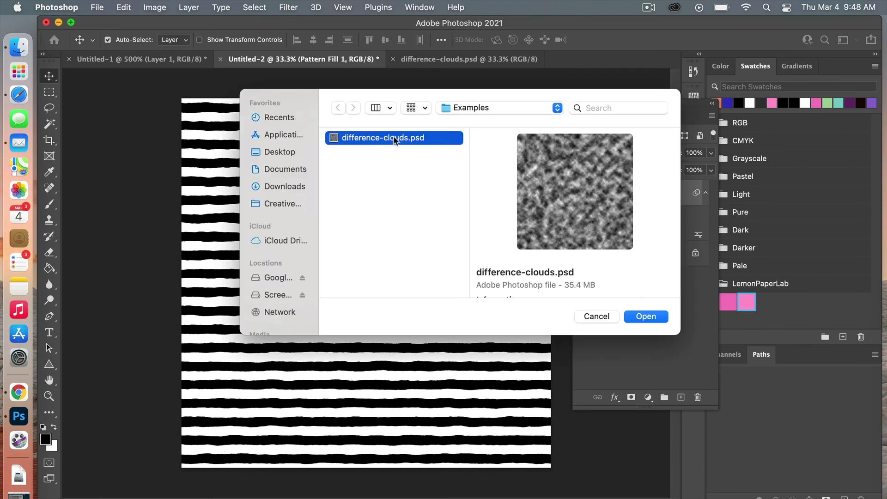
pyautogui.click(646, 318)
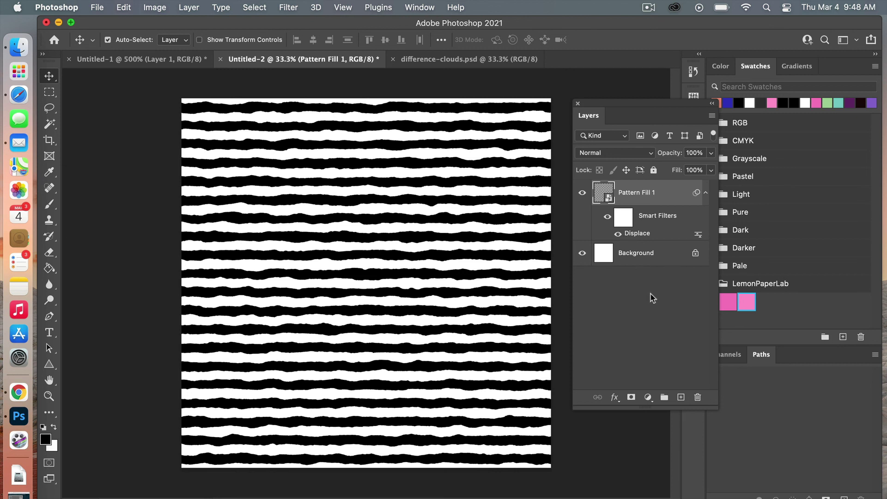
# Add a purple #753ac4 Solid Color fill layer above the stripes and clip it to the pattern layer
pyautogui.click(648, 397)
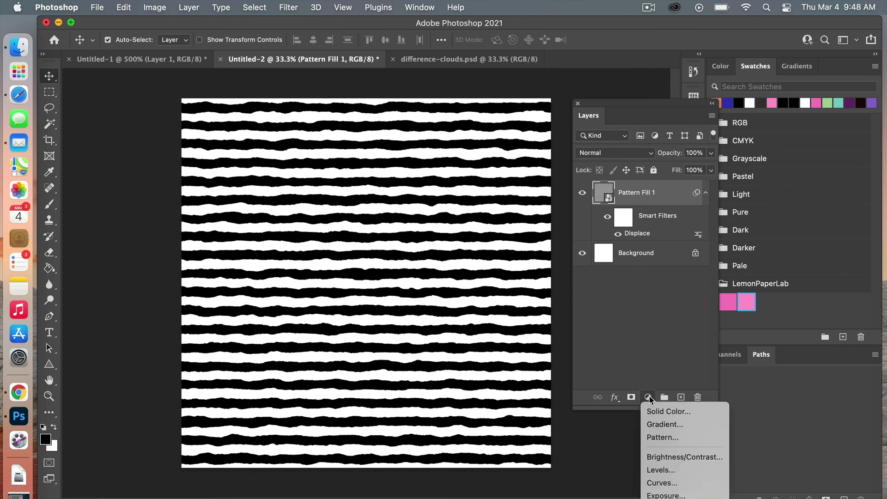
pyautogui.click(696, 416)
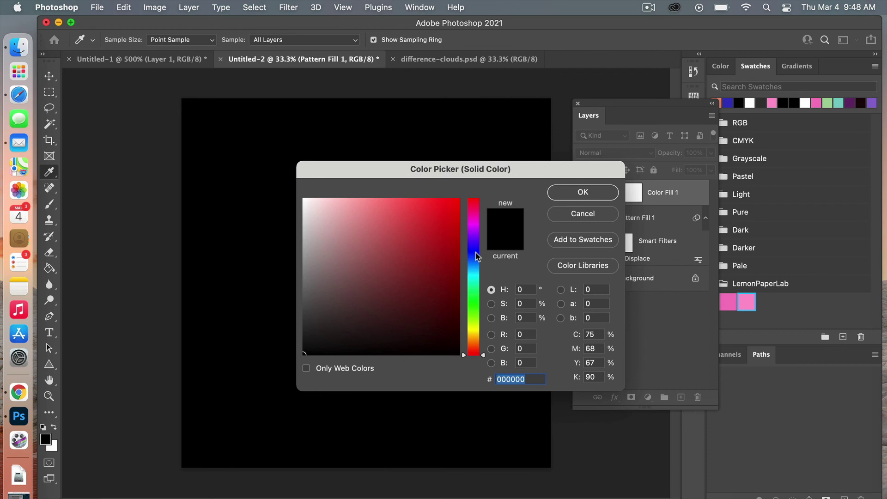
pyautogui.click(473, 240)
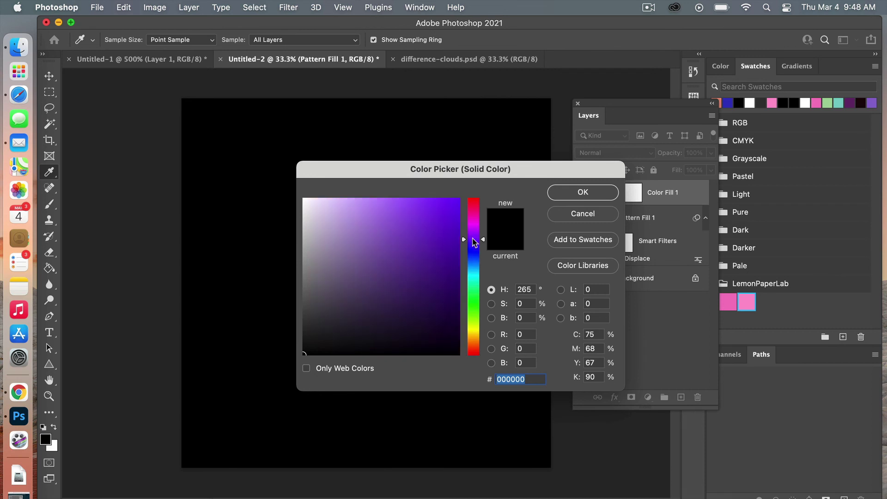
pyautogui.click(435, 217)
pyautogui.moveTo(435, 217); pyautogui.dragTo(414, 211)
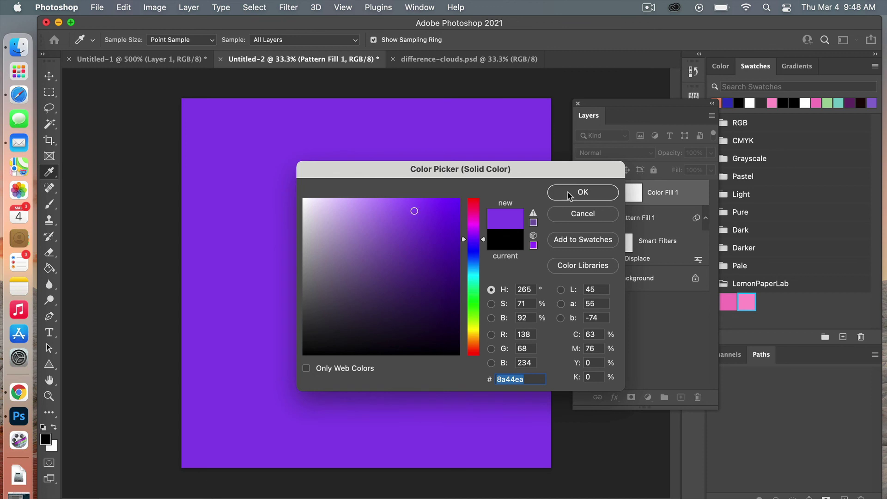
pyautogui.click(412, 235)
pyautogui.click(580, 195)
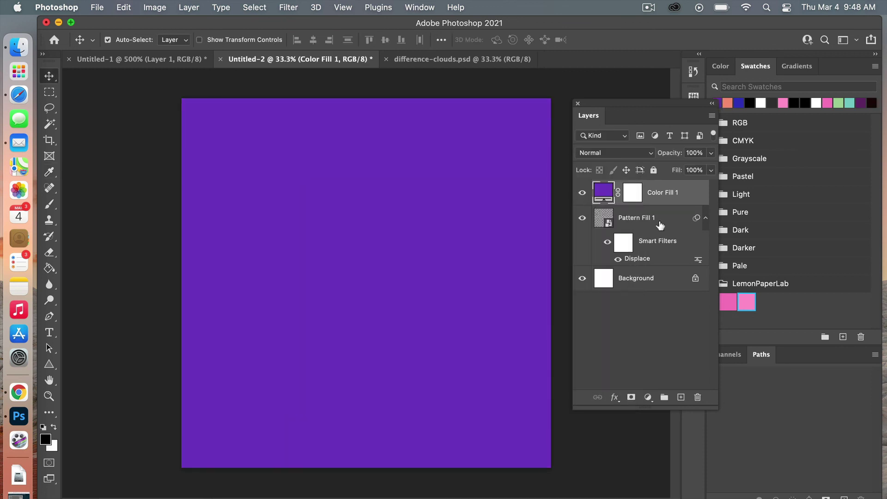
pyautogui.rightClick(619, 203)
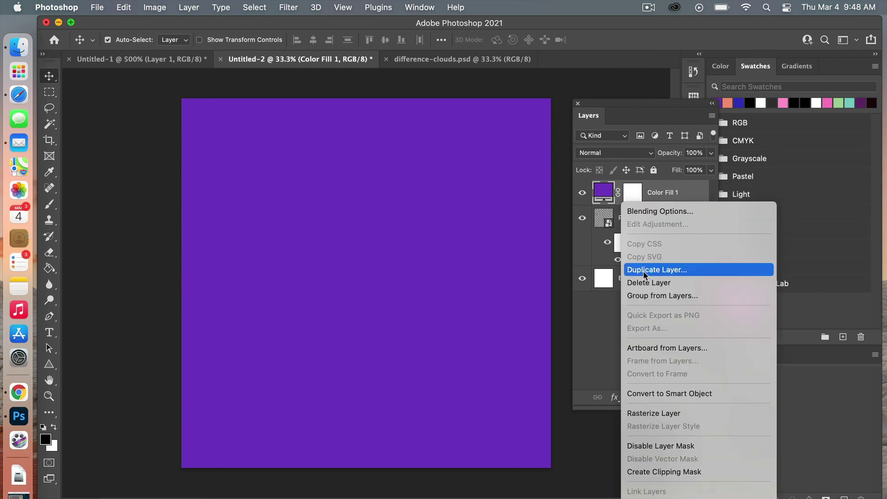
pyautogui.click(665, 472)
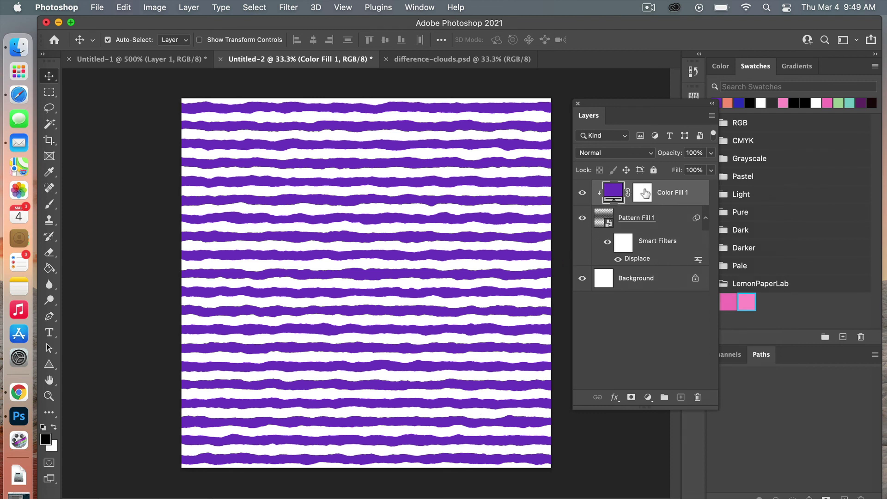
# Change the clipped color fill to light purple #ad8fd6
pyautogui.doubleClick(616, 193)
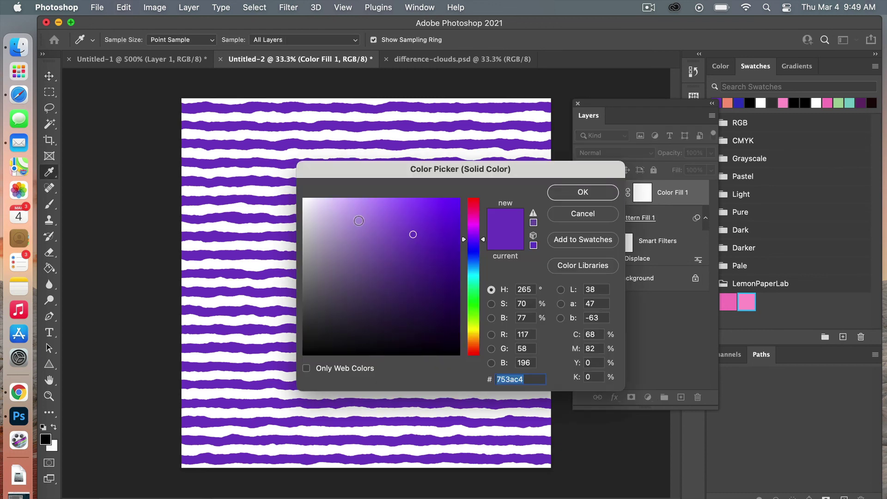
pyautogui.click(355, 224)
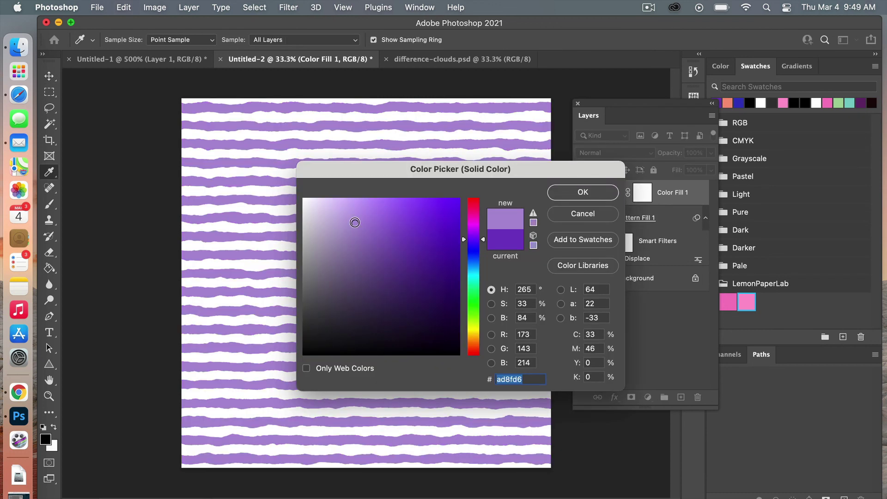
pyautogui.click(582, 193)
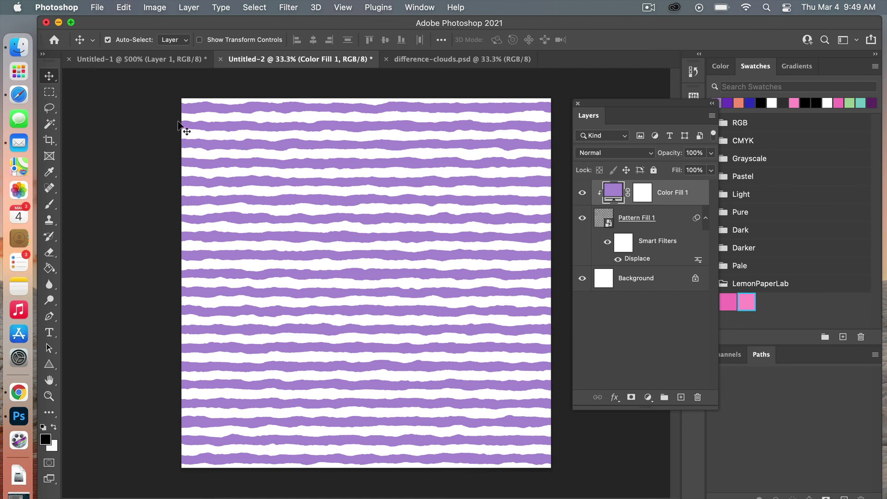
# Save the stripes document as a JPEG copy named uneven-stripes in the Examples folder at maximum quality 12, Baseline ("Standard")
pyautogui.click(97, 8)
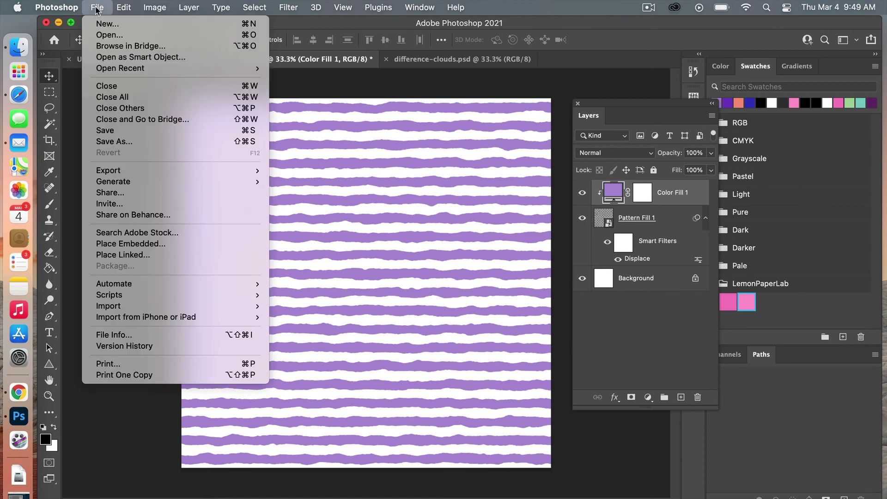
pyautogui.click(122, 141)
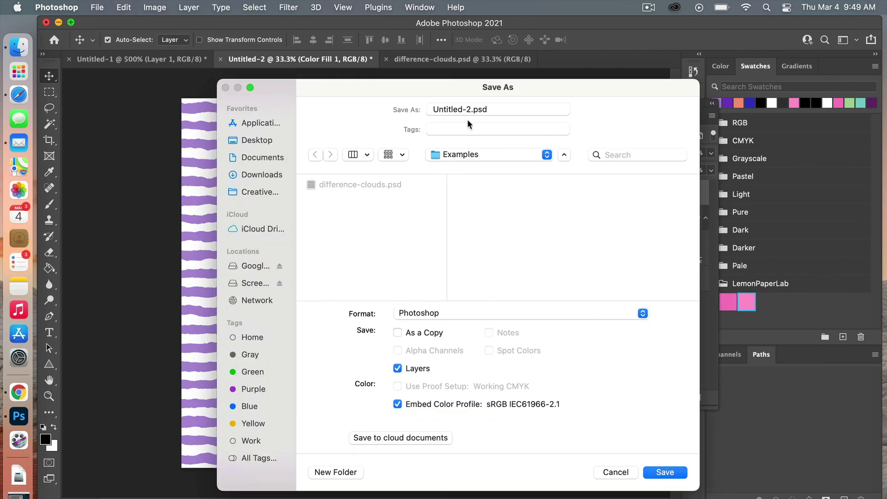
pyautogui.moveTo(470, 109); pyautogui.dragTo(419, 112)
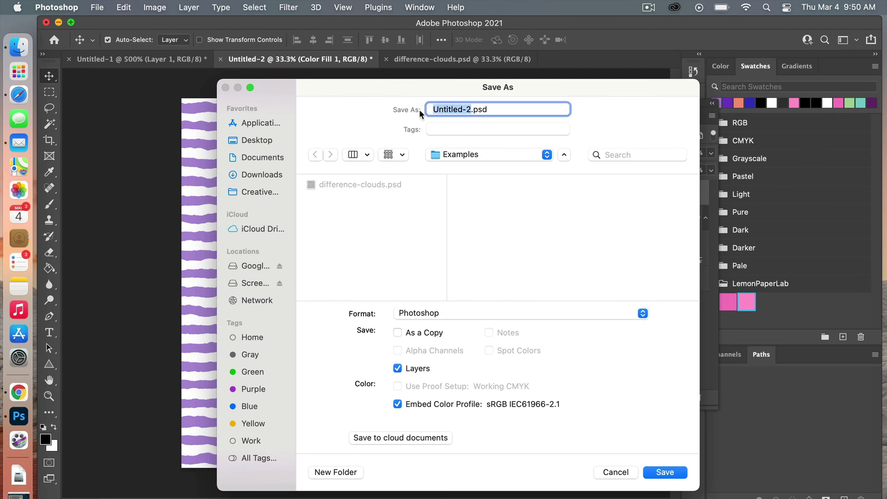
pyautogui.write('uneven-st')
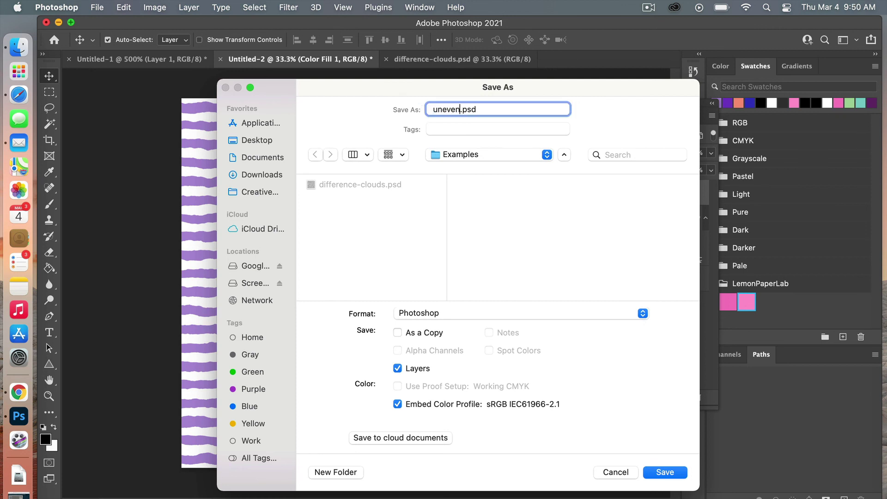
pyautogui.write('ripes')
pyautogui.click(642, 314)
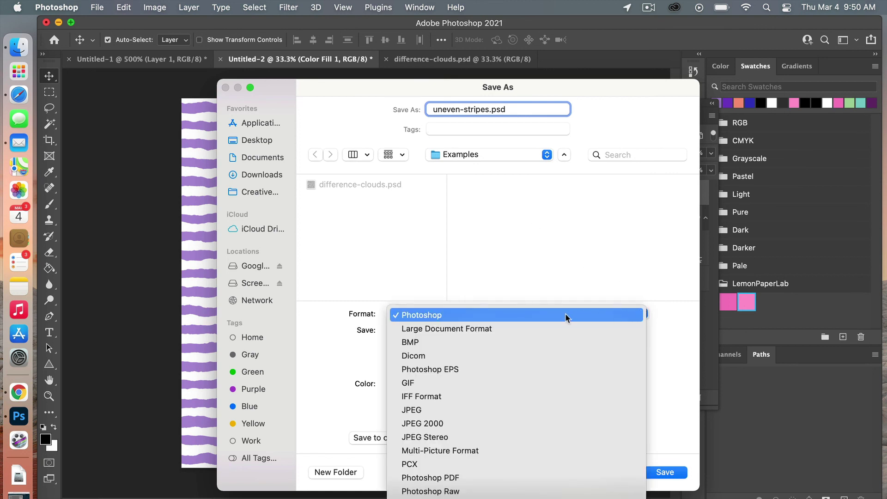
pyautogui.click(448, 409)
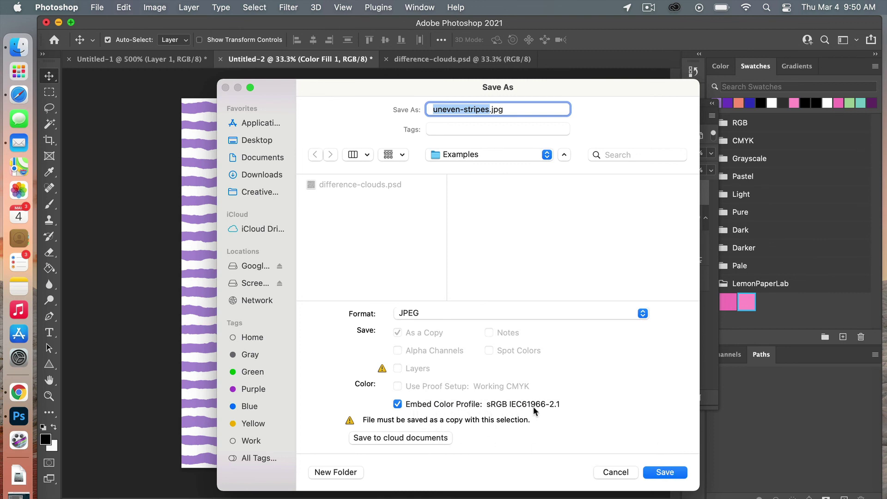
pyautogui.click(671, 472)
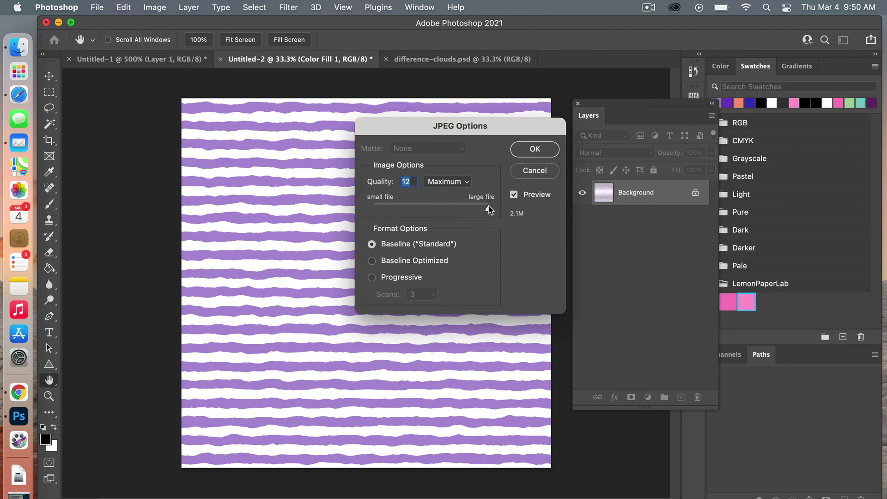
pyautogui.click(549, 152)
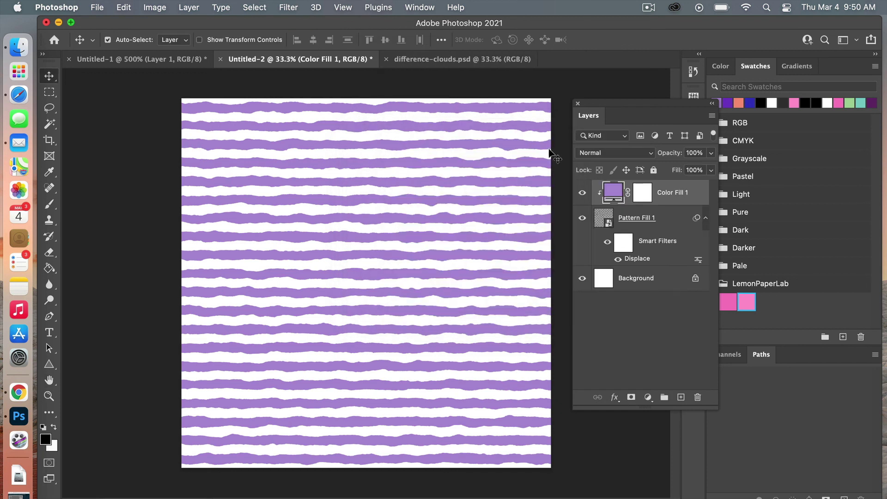